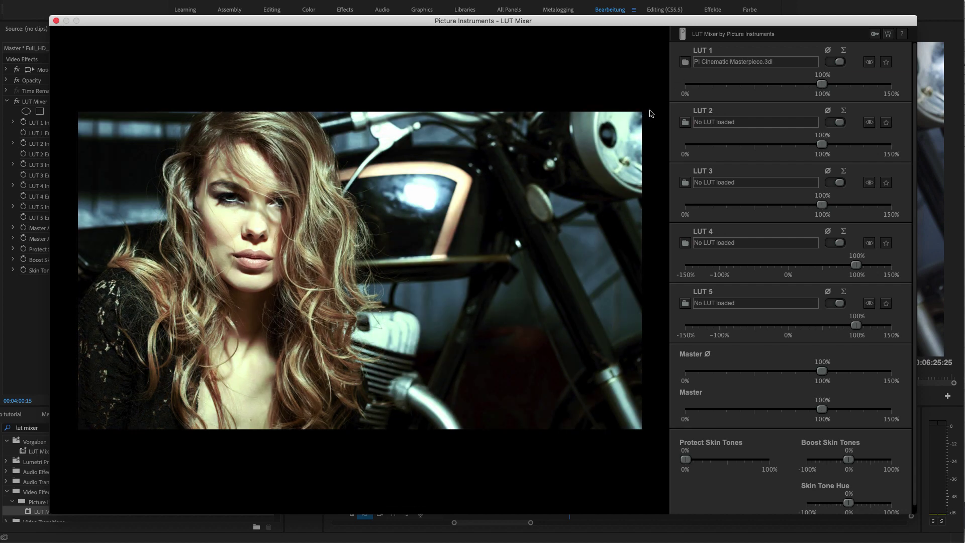
# Load Vintage Film.3dl into LUT 2 at about 43%, with master 111% and skin protection 19%.
pyautogui.click(685, 122)
pyautogui.click(835, 122)
pyautogui.click(835, 61)
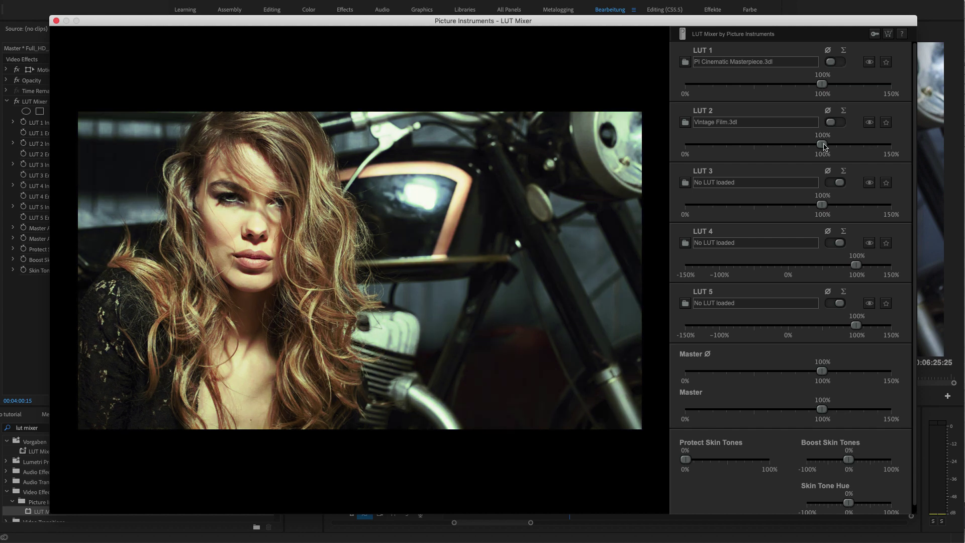
pyautogui.moveTo(822, 144); pyautogui.dragTo(745, 145)
pyautogui.moveTo(822, 371); pyautogui.dragTo(838, 371)
pyautogui.moveTo(685, 459); pyautogui.dragTo(701, 459)
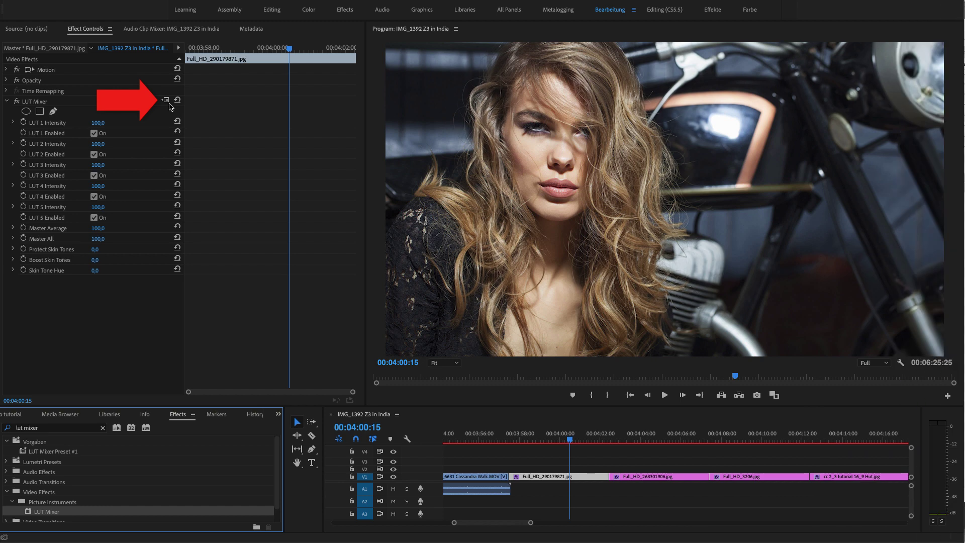
# Load PI Cinematic Masterpiece.3dl into slot 1 and Warm Mids.3dl into slot 4.
pyautogui.click(167, 102)
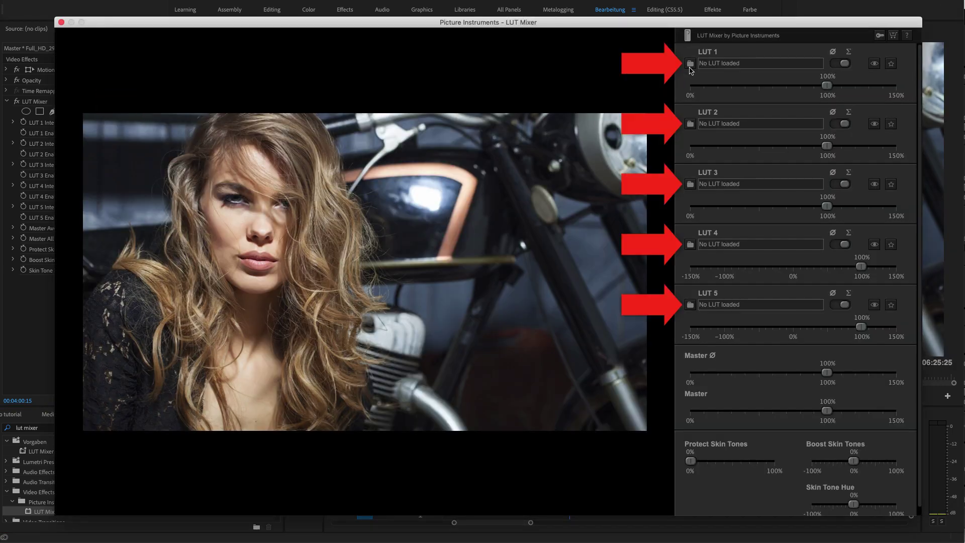
pyautogui.click(690, 65)
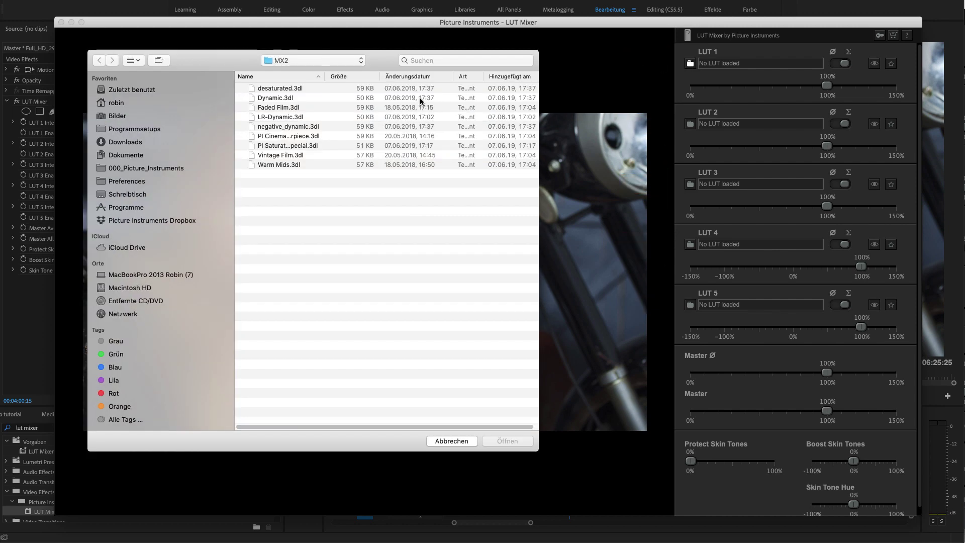
pyautogui.doubleClick(292, 136)
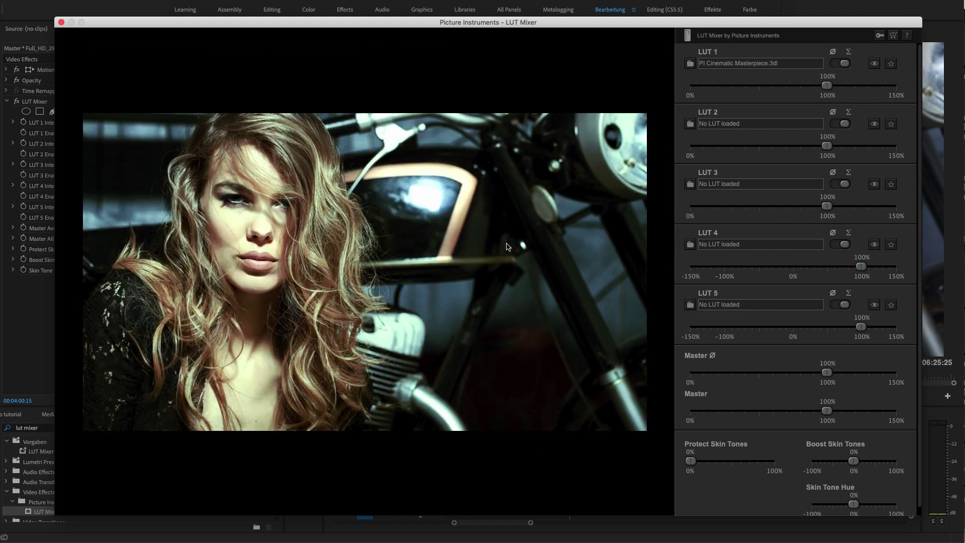
pyautogui.click(689, 245)
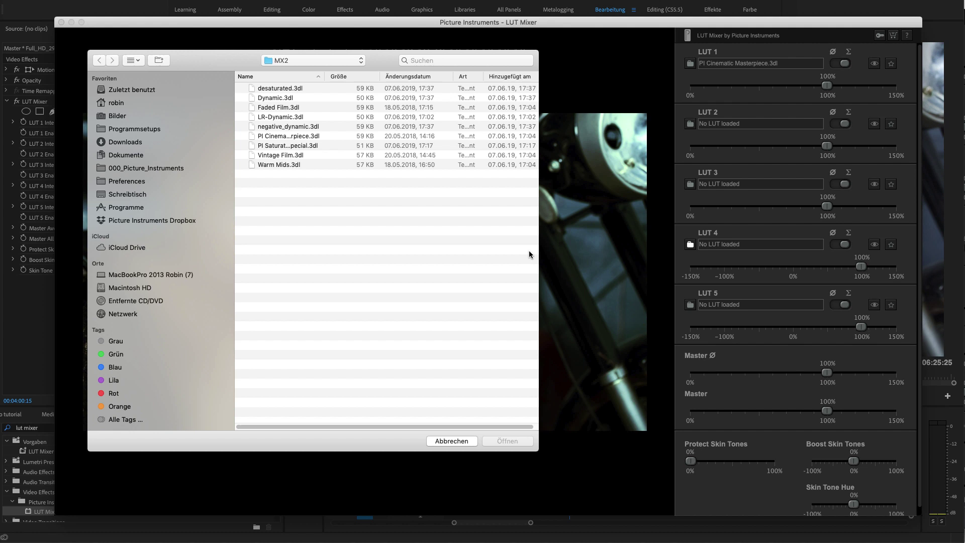
pyautogui.doubleClick(281, 165)
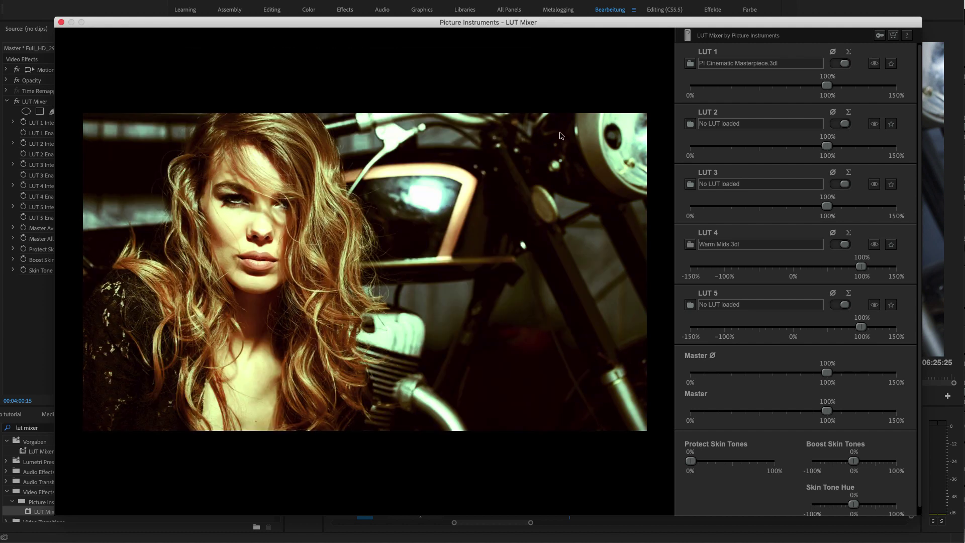
# Set Warm Mids to 42%, Master Ø to 83%, and Cinematic Masterpiece above 100%.
pyautogui.click(838, 64)
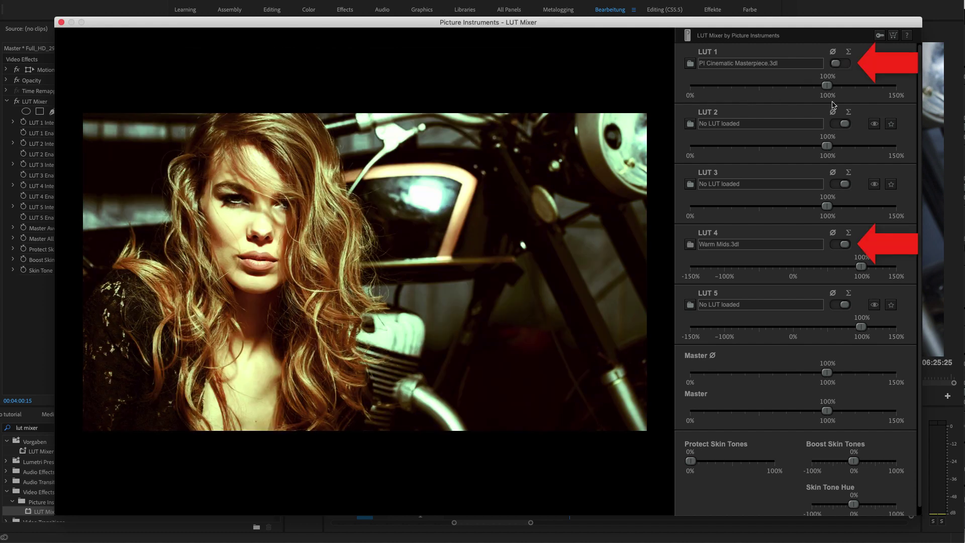
pyautogui.click(838, 244)
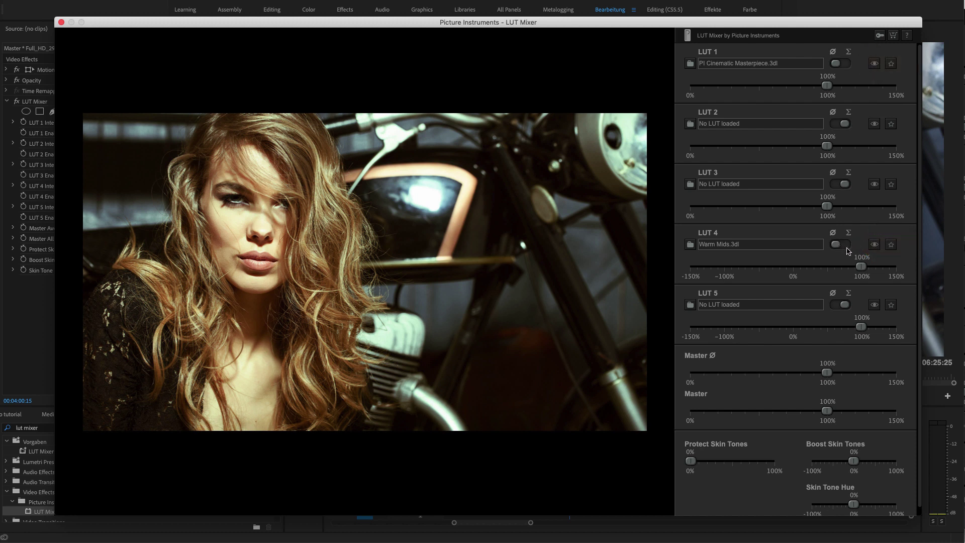
pyautogui.moveTo(863, 270); pyautogui.dragTo(827, 268)
pyautogui.moveTo(826, 373)
pyautogui.mouseDown()
pyautogui.moveTo(840, 372)
pyautogui.moveTo(793, 378)
pyautogui.moveTo(805, 378)
pyautogui.mouseUp()
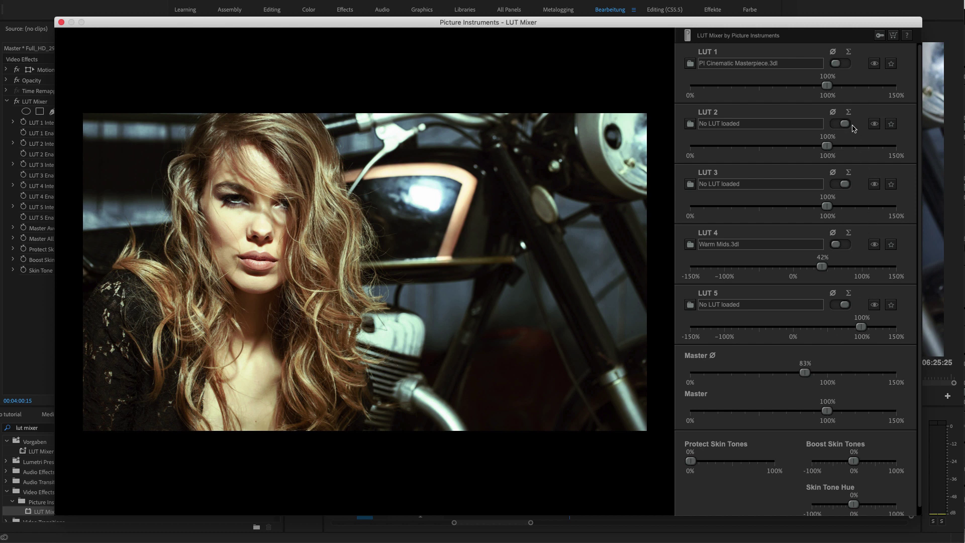
pyautogui.moveTo(830, 87); pyautogui.dragTo(858, 91)
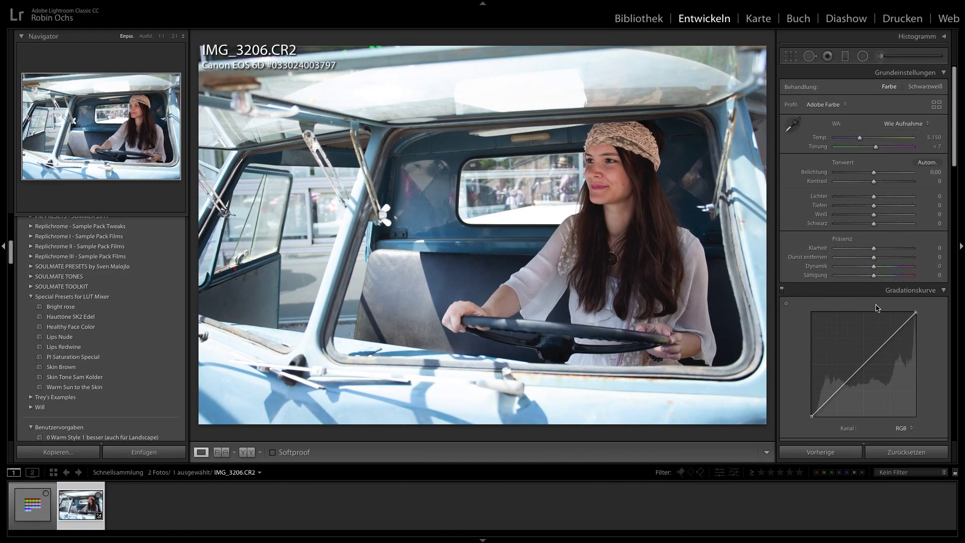
# Set the vibrance (Dynamik) of filter_neutral.jpg to −100, after a slight cut on the truck photo.
pyautogui.moveTo(871, 267); pyautogui.dragTo(863, 269)
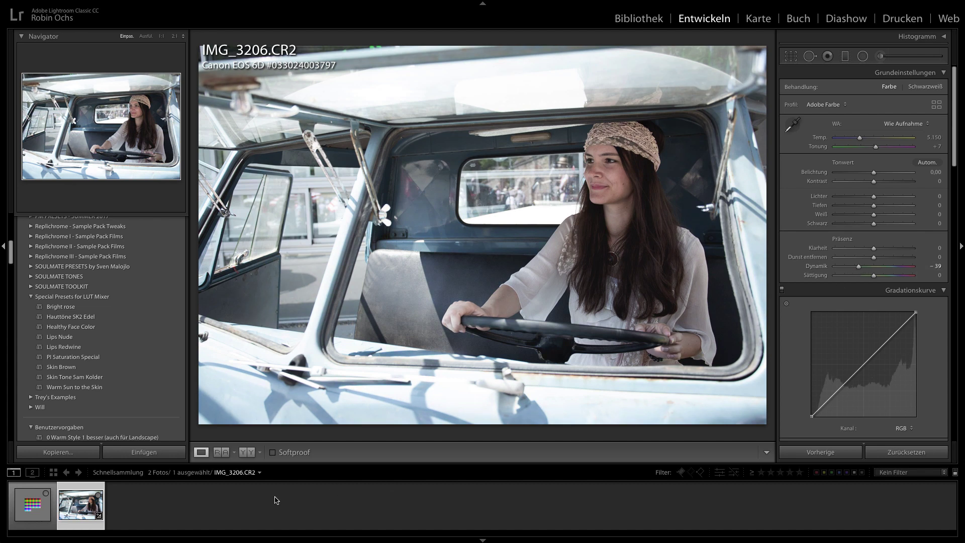
pyautogui.click(40, 509)
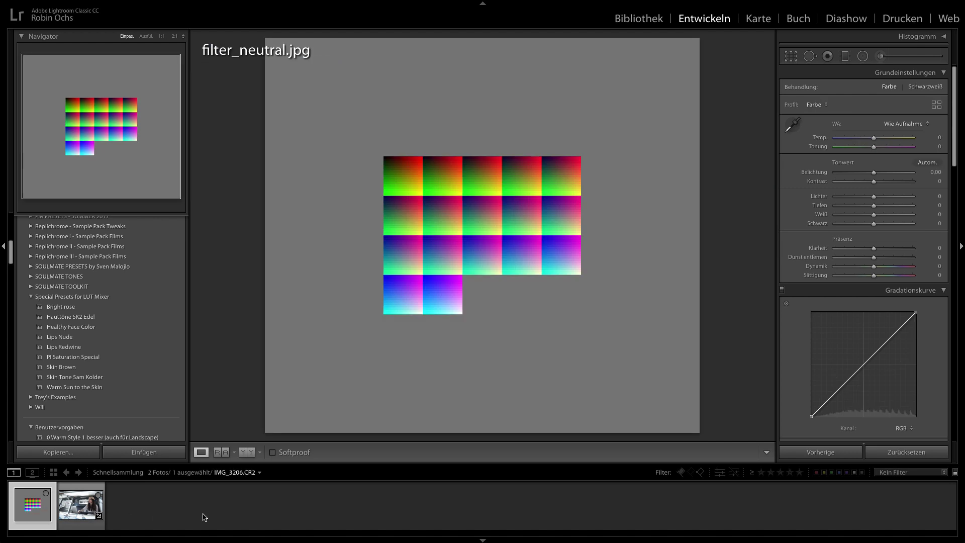
pyautogui.moveTo(874, 266); pyautogui.dragTo(824, 270)
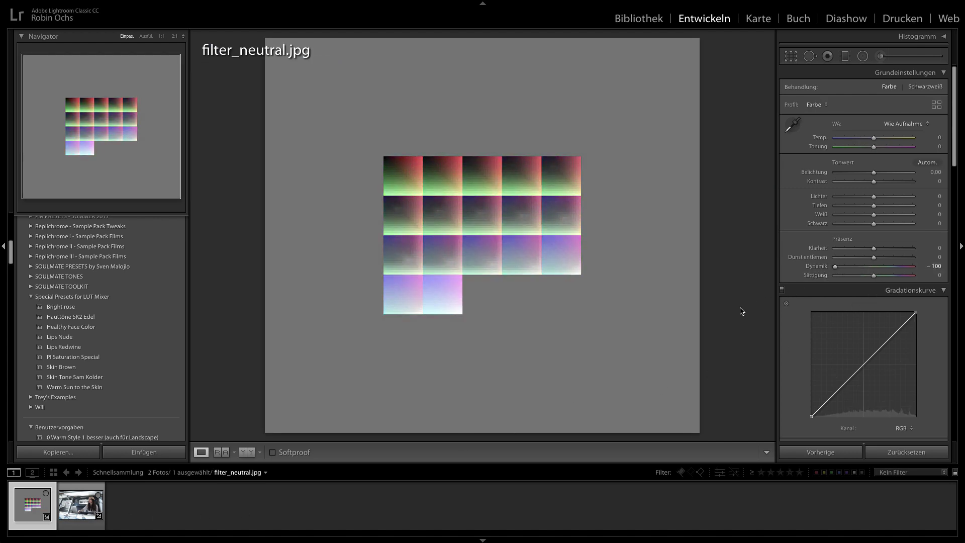
pyautogui.press('super+Tab')
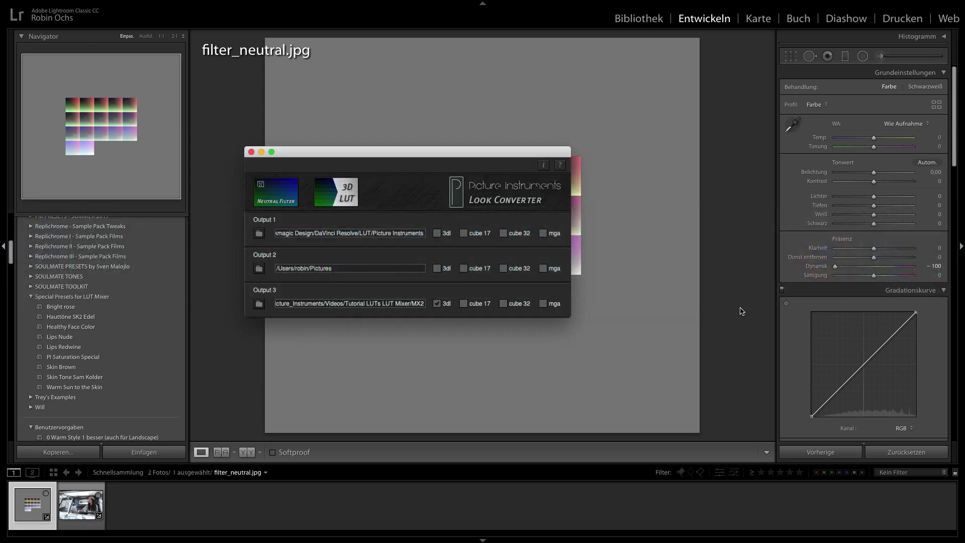
# Preview negative_dynamic.jpg, then convert it into a 3D LUT.
pyautogui.click(341, 196)
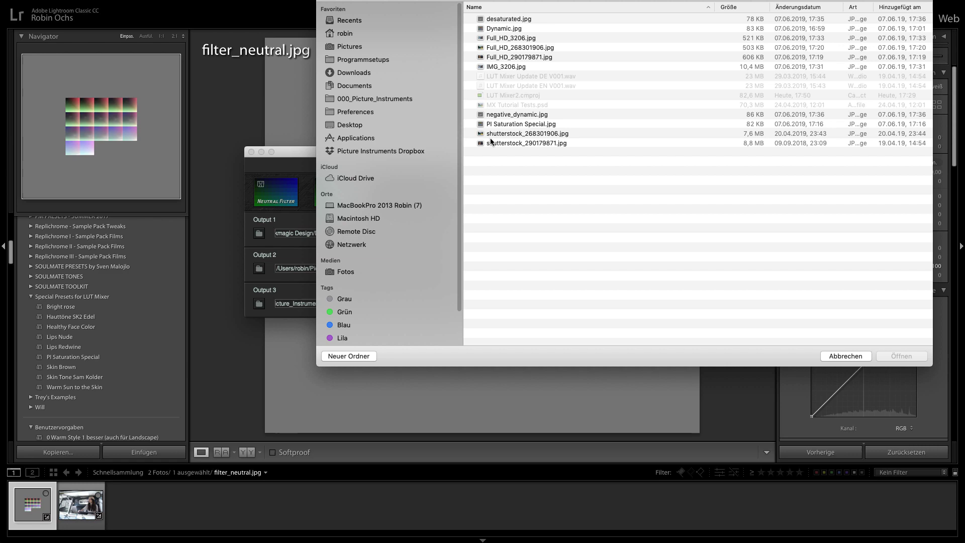
pyautogui.doubleClick(504, 114)
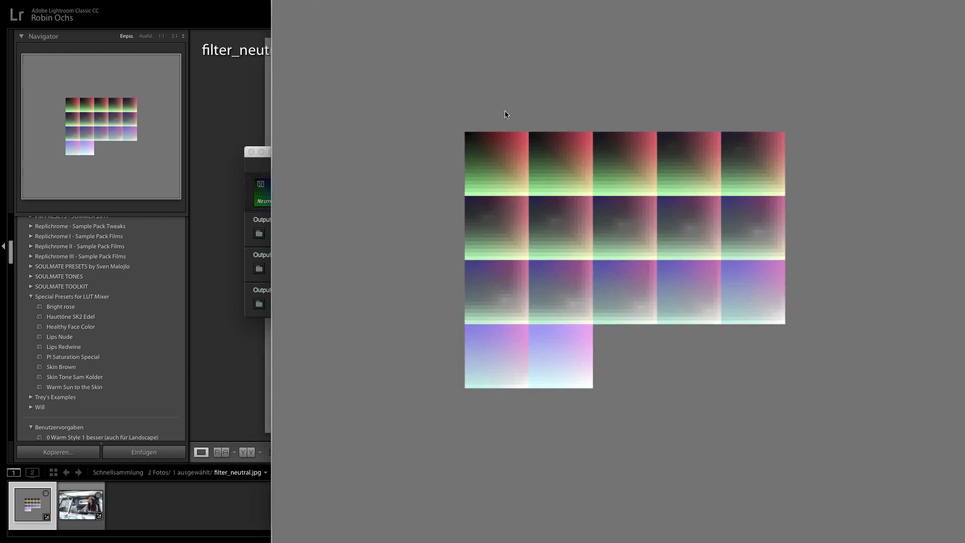
pyautogui.press('space')
pyautogui.doubleClick(505, 114)
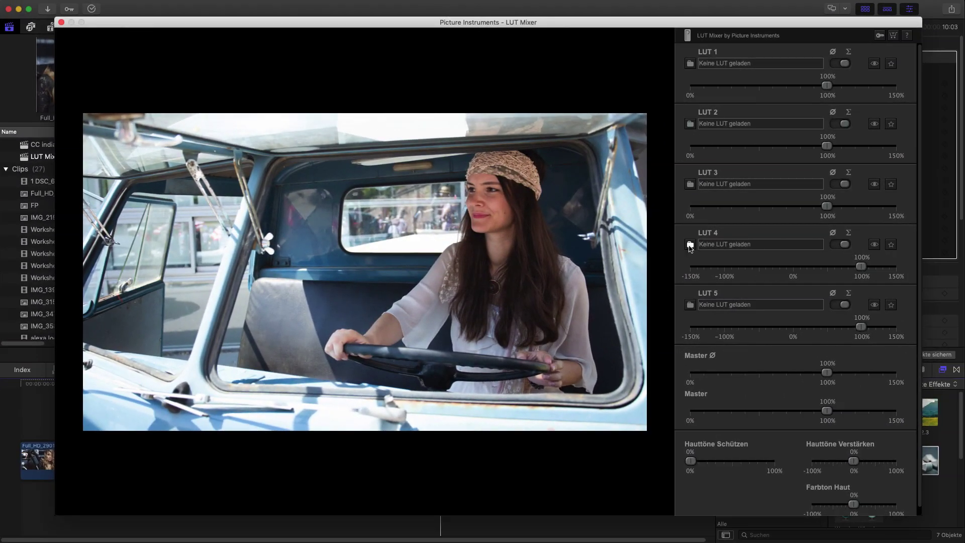
# Load negative_dynamic.3dl into LUT 4 and ease its strength to about 68%.
pyautogui.click(690, 244)
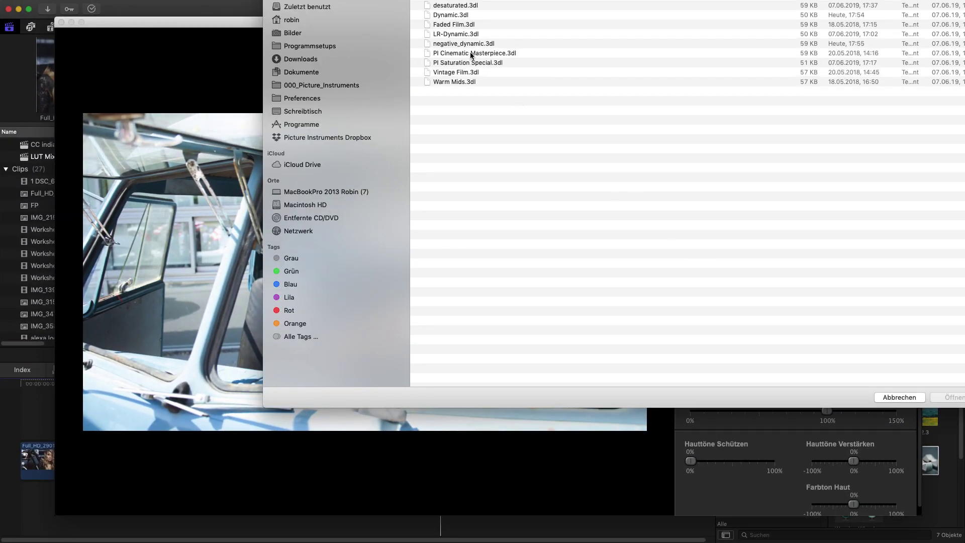
pyautogui.click(465, 43)
pyautogui.doubleClick(465, 44)
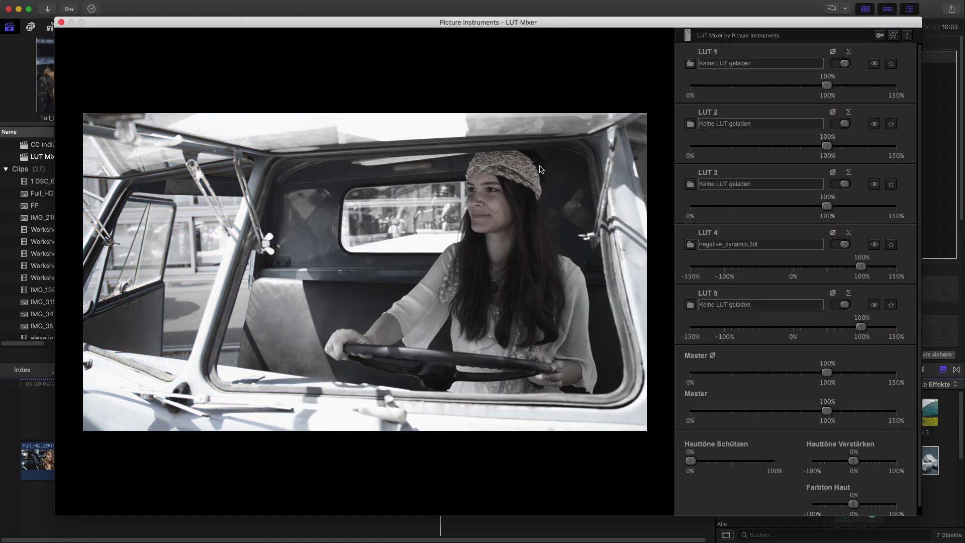
pyautogui.moveTo(862, 268)
pyautogui.mouseDown()
pyautogui.moveTo(730, 270)
pyautogui.moveTo(750, 271)
pyautogui.mouseUp()
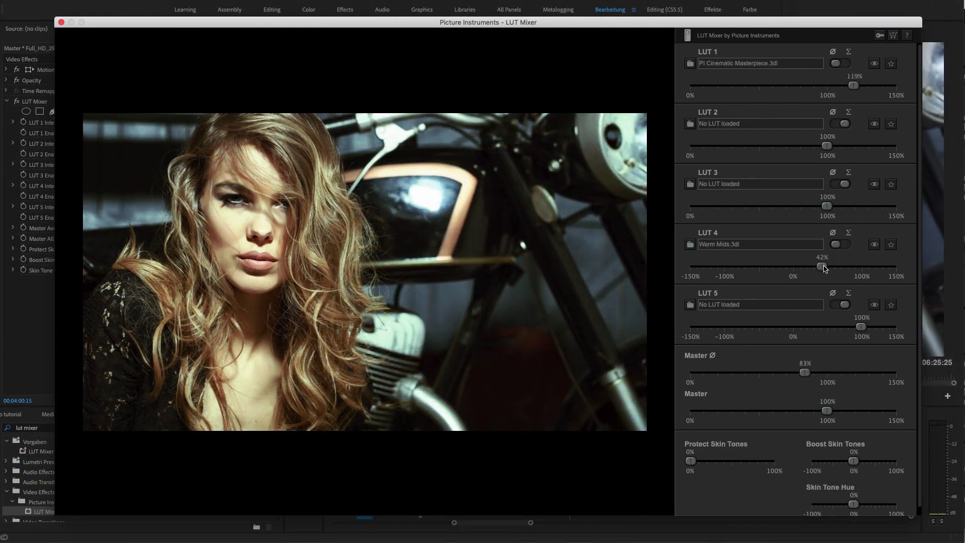
# Push Warm Mids negative, protect skin tones at 32%, boost them 13%, and shift skin hue.
pyautogui.moveTo(824, 268); pyautogui.dragTo(730, 270)
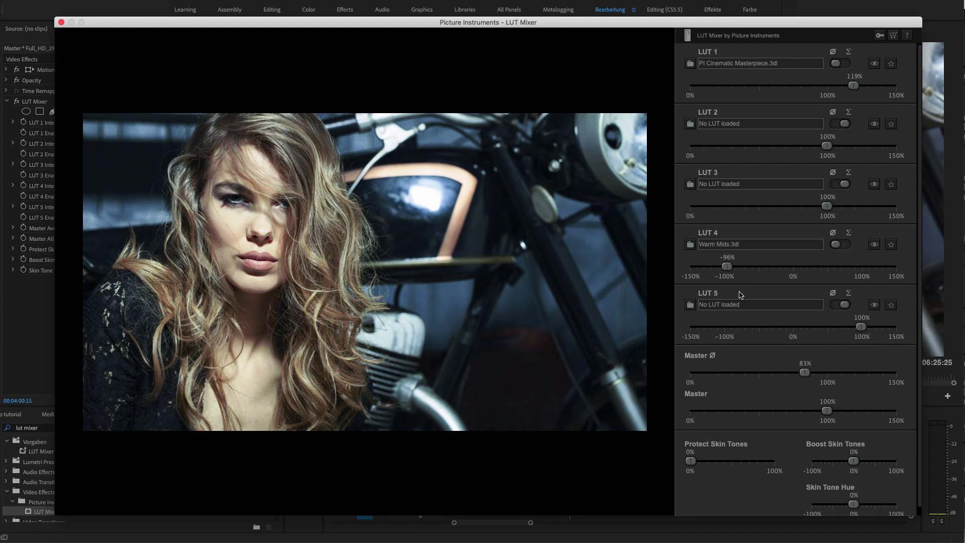
pyautogui.moveTo(729, 269)
pyautogui.mouseDown()
pyautogui.moveTo(698, 271)
pyautogui.moveTo(722, 272)
pyautogui.mouseUp()
pyautogui.moveTo(691, 463); pyautogui.dragTo(718, 465)
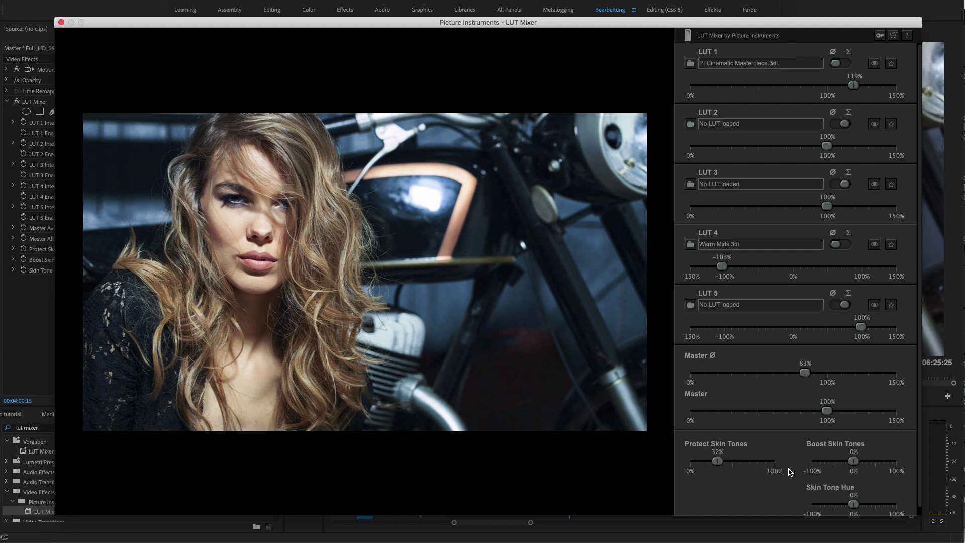
pyautogui.moveTo(850, 462); pyautogui.dragTo(859, 462)
pyautogui.moveTo(853, 505)
pyautogui.mouseDown()
pyautogui.moveTo(843, 505)
pyautogui.moveTo(861, 506)
pyautogui.moveTo(851, 507)
pyautogui.mouseUp()
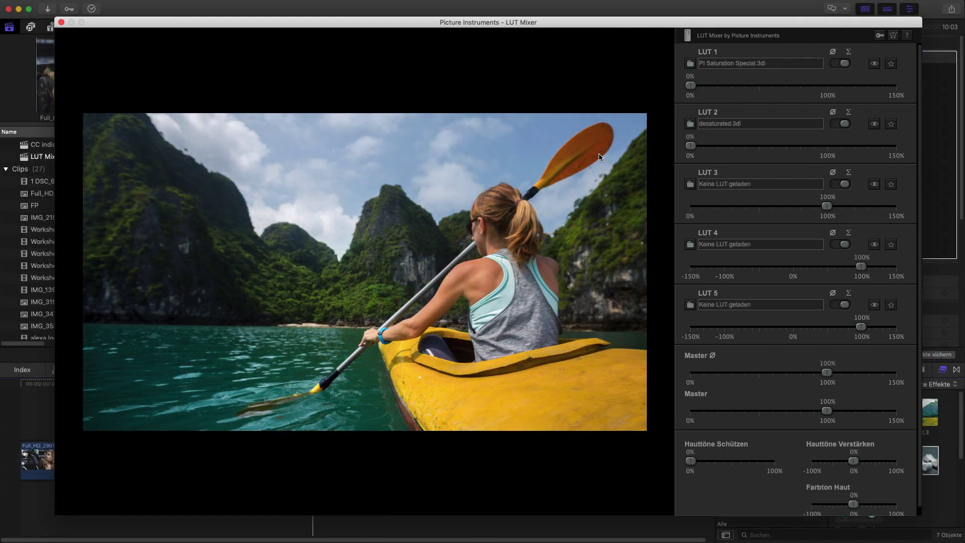
# Mix Saturation Special to 102.6 with skin protection, bypass-compare, then desaturated LUT to 81.6.
pyautogui.moveTo(691, 88); pyautogui.dragTo(831, 87)
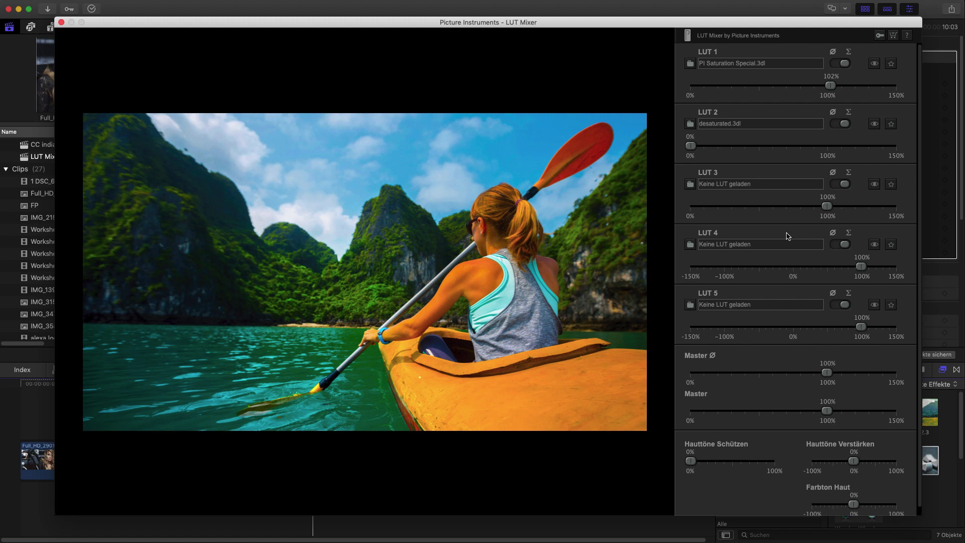
pyautogui.moveTo(690, 461); pyautogui.dragTo(732, 463)
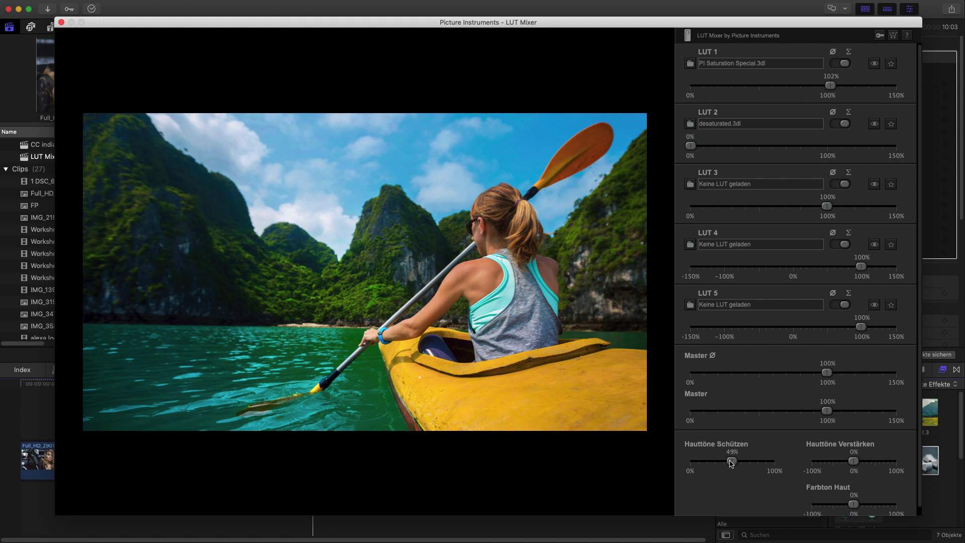
pyautogui.click(874, 63)
pyautogui.moveTo(688, 146); pyautogui.dragTo(800, 149)
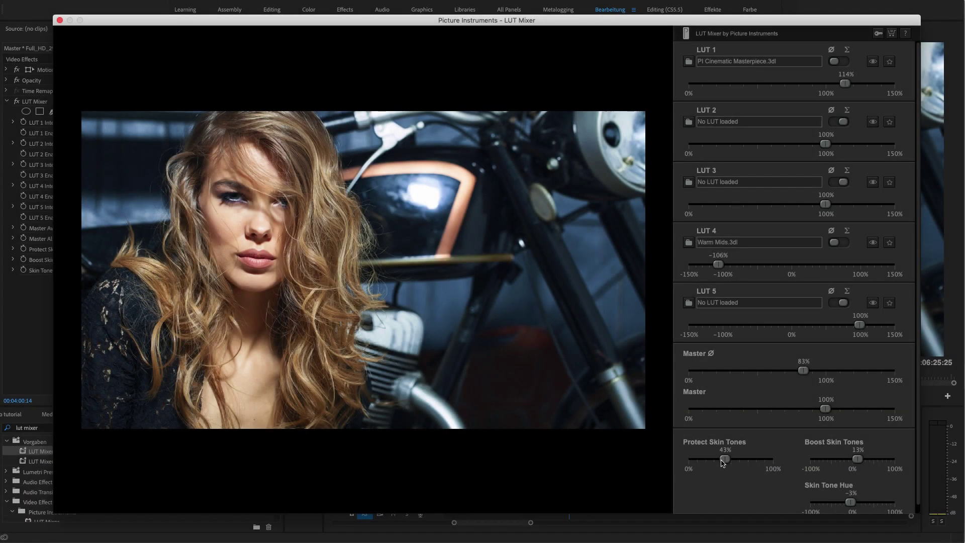
# Set skin protection to 15% and Warm Mids to about 38%, then close the LUT Mixer.
pyautogui.moveTo(721, 460); pyautogui.dragTo(698, 463)
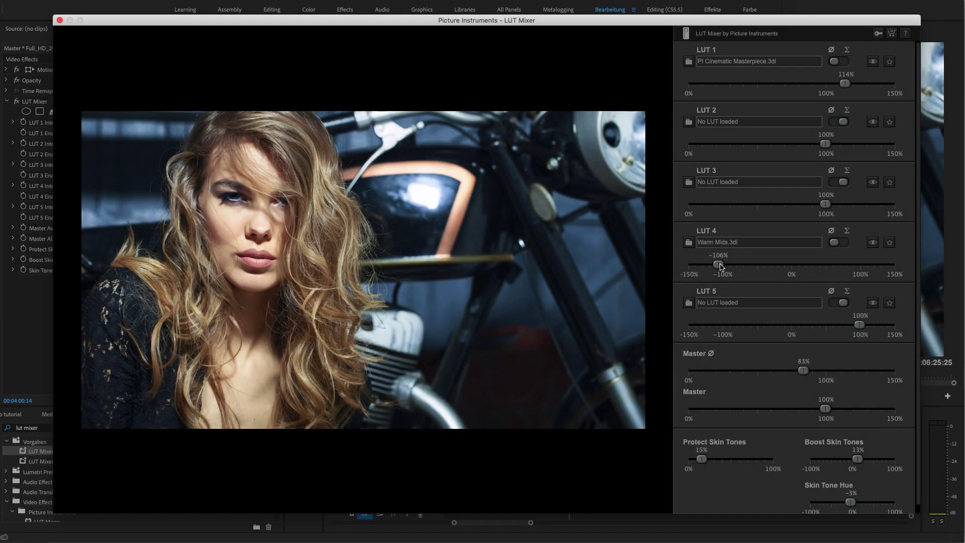
pyautogui.doubleClick(720, 264)
pyautogui.moveTo(848, 266); pyautogui.dragTo(817, 272)
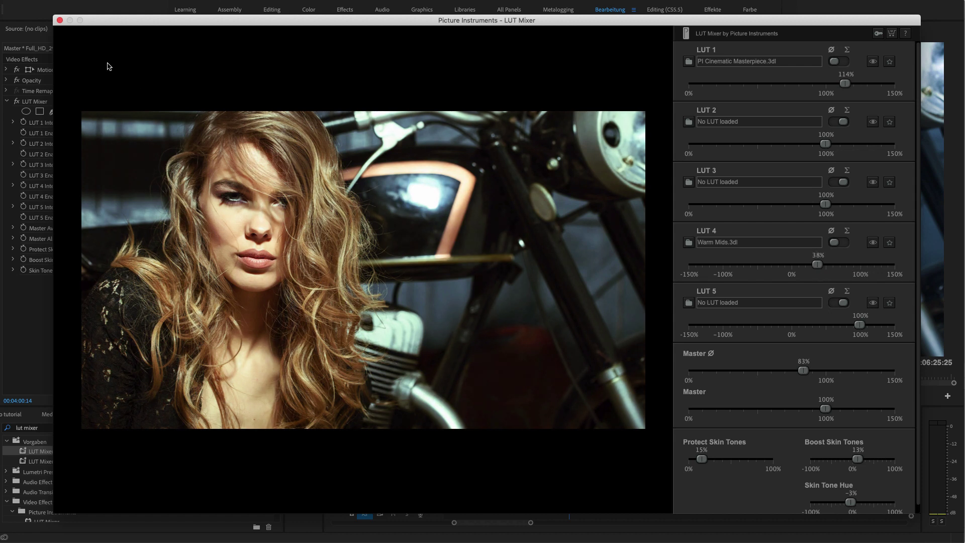
pyautogui.click(60, 20)
# Save the LUT Mixer Warm Cinematic Preset and drag it onto clip Full_HD_268301906.
pyautogui.rightClick(115, 102)
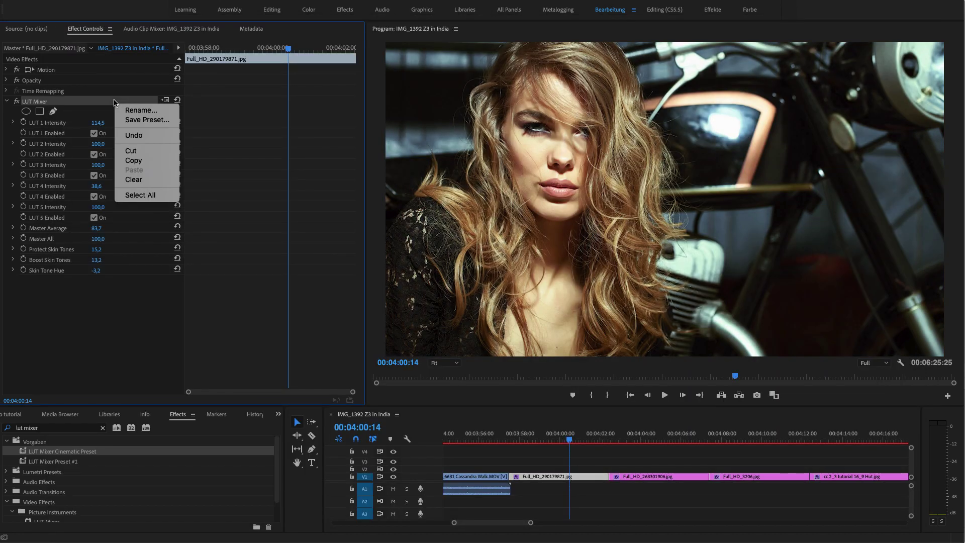
pyautogui.click(164, 120)
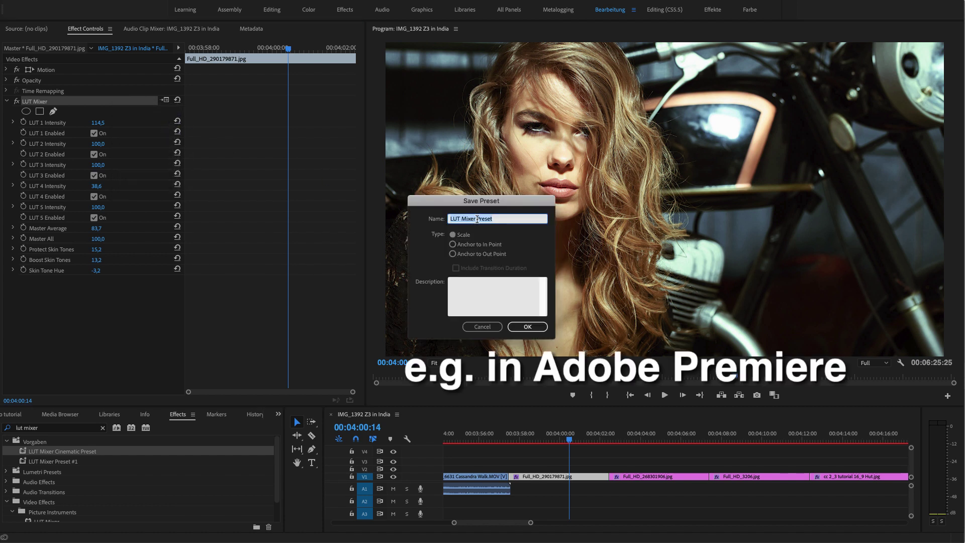
pyautogui.click(477, 219)
pyautogui.write('Warm Cinematic')
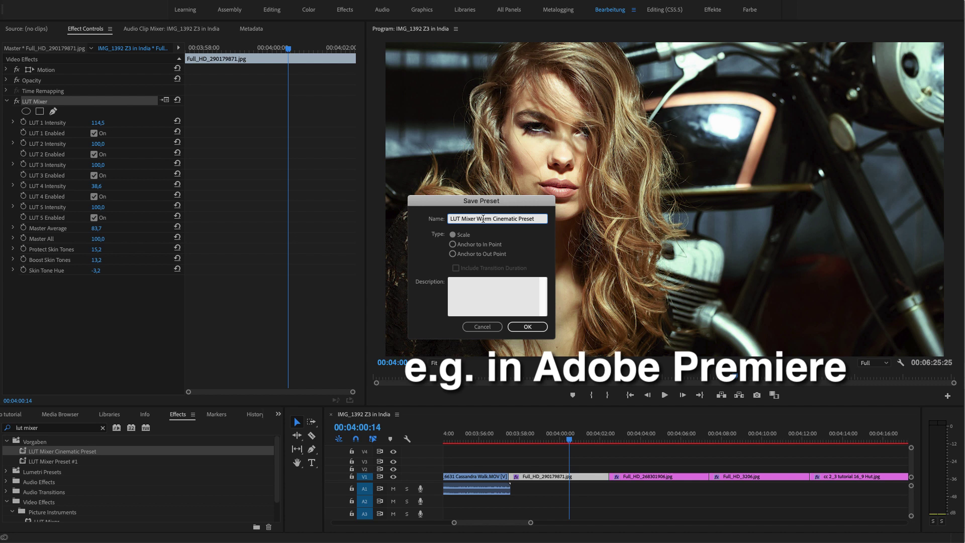
pyautogui.click(527, 326)
pyautogui.click(103, 473)
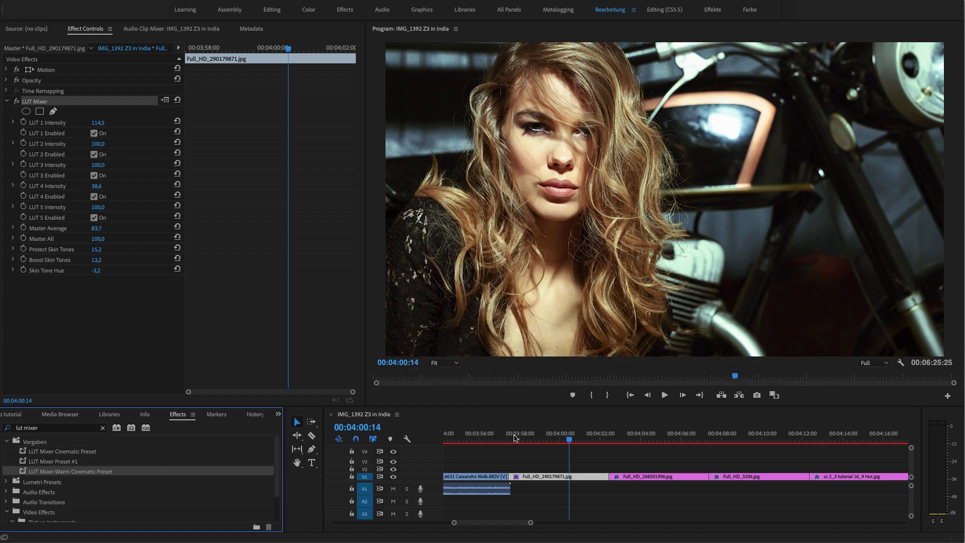
pyautogui.moveTo(514, 437); pyautogui.dragTo(659, 476)
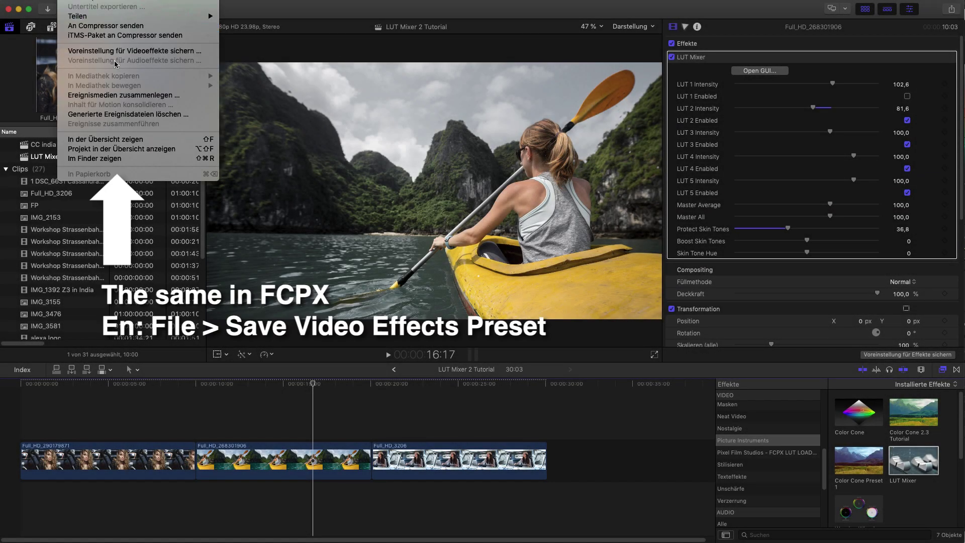
# Save the kayak clip's LUT Mixer grade as Final Cut Pro preset 'LUT Mixer Saturate-Desaturate'.
pyautogui.click(123, 52)
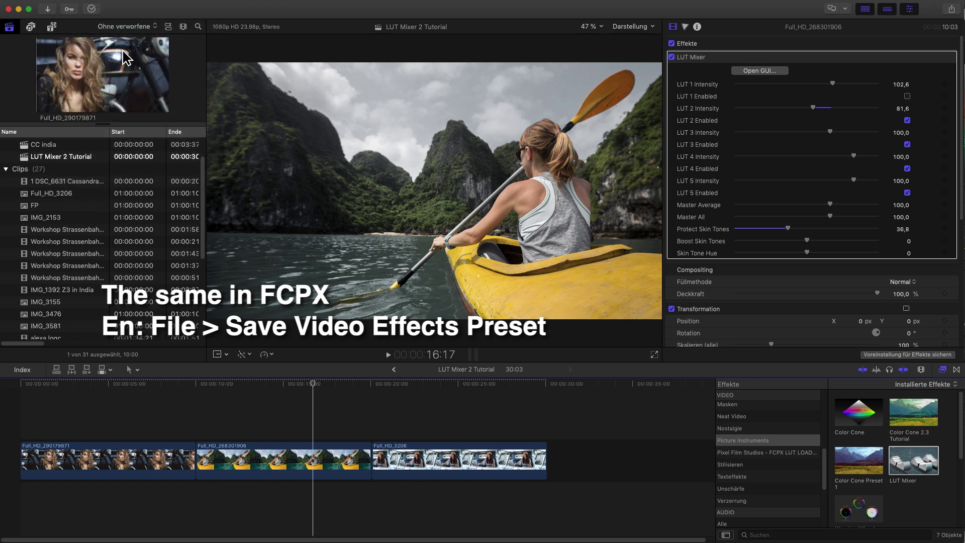
pyautogui.write('LUT Mixer Sa')
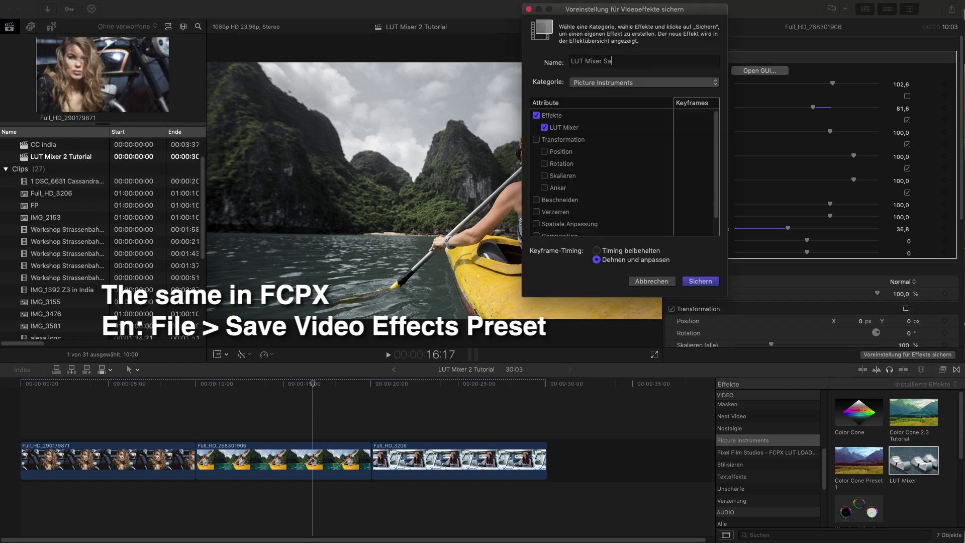
pyautogui.write('Desaturate')
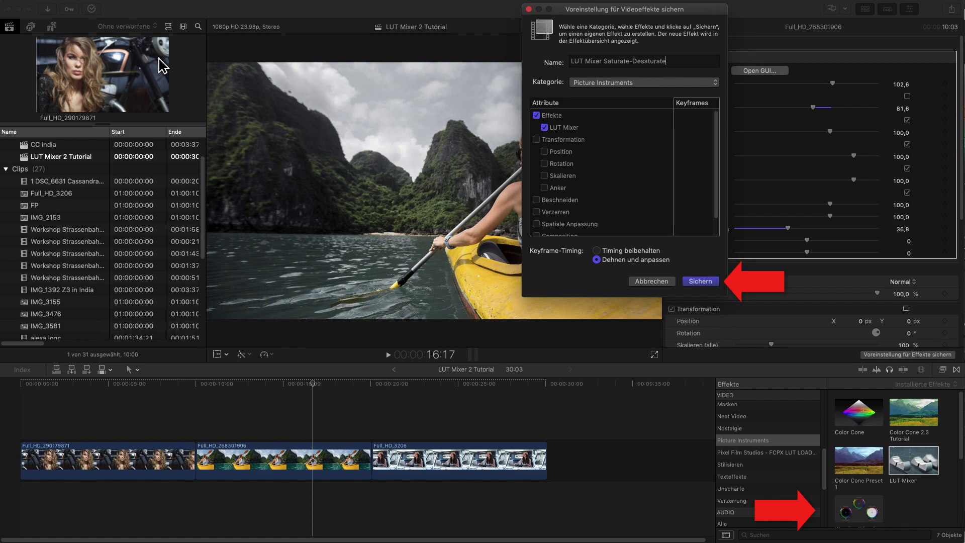
pyautogui.click(699, 282)
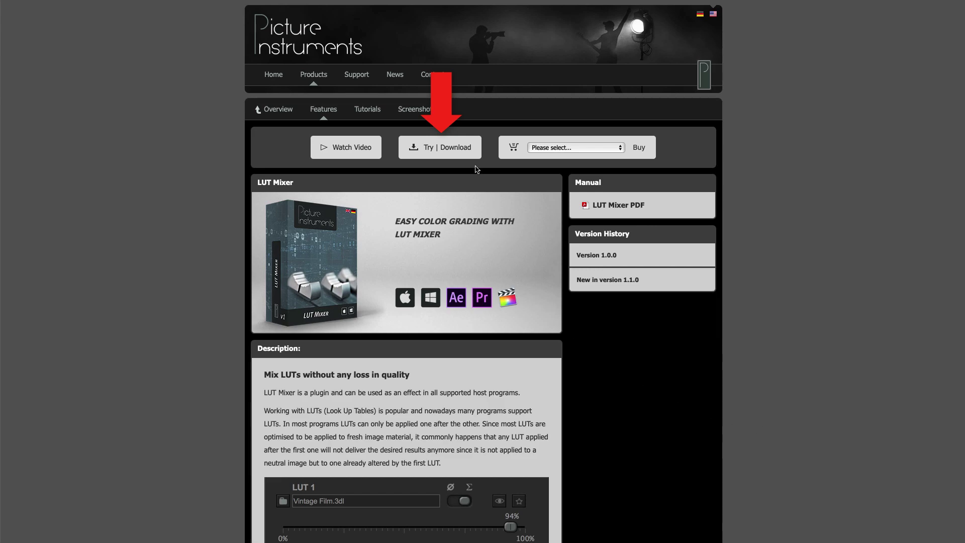
pyautogui.click(465, 150)
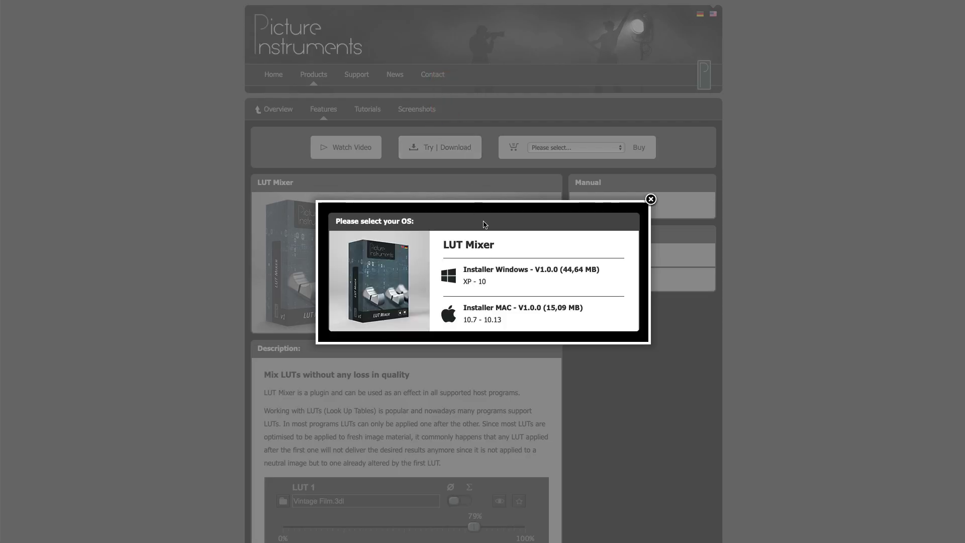
pyautogui.click(496, 309)
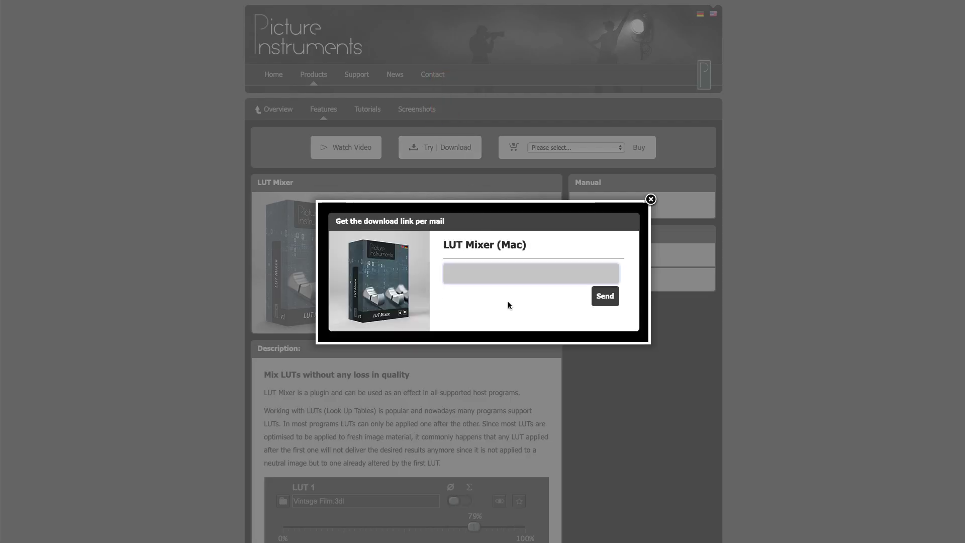
pyautogui.write('your@')
pyautogui.write('email.co')
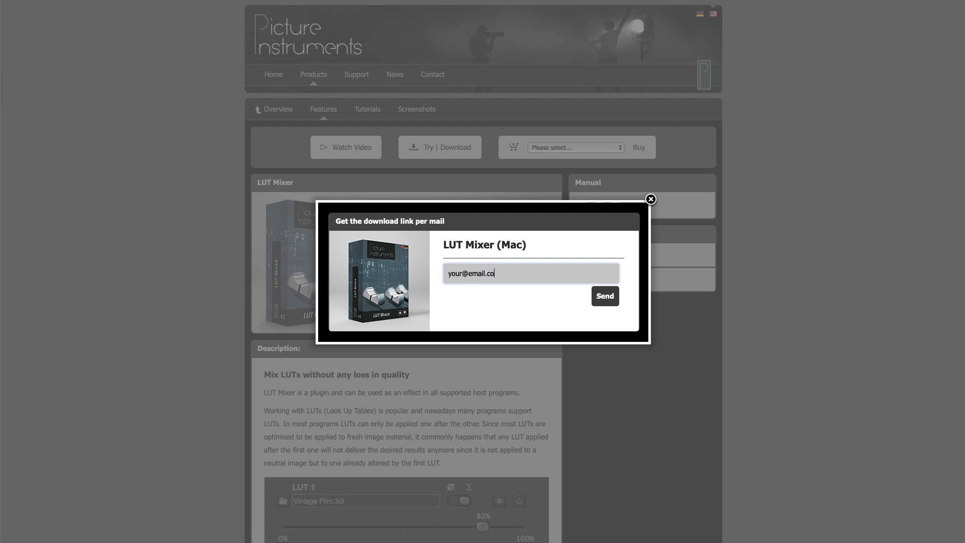
pyautogui.write('m')
pyautogui.click(606, 298)
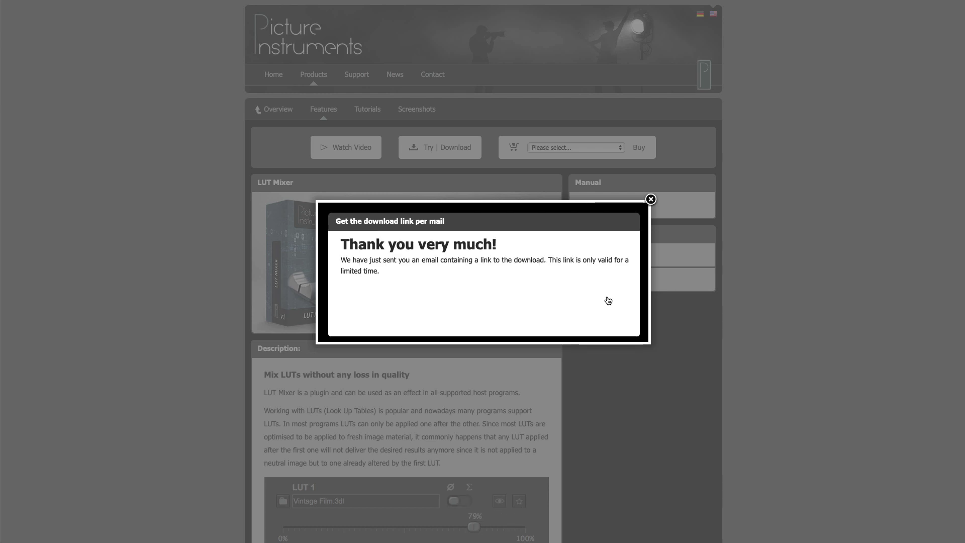
pyautogui.click(651, 200)
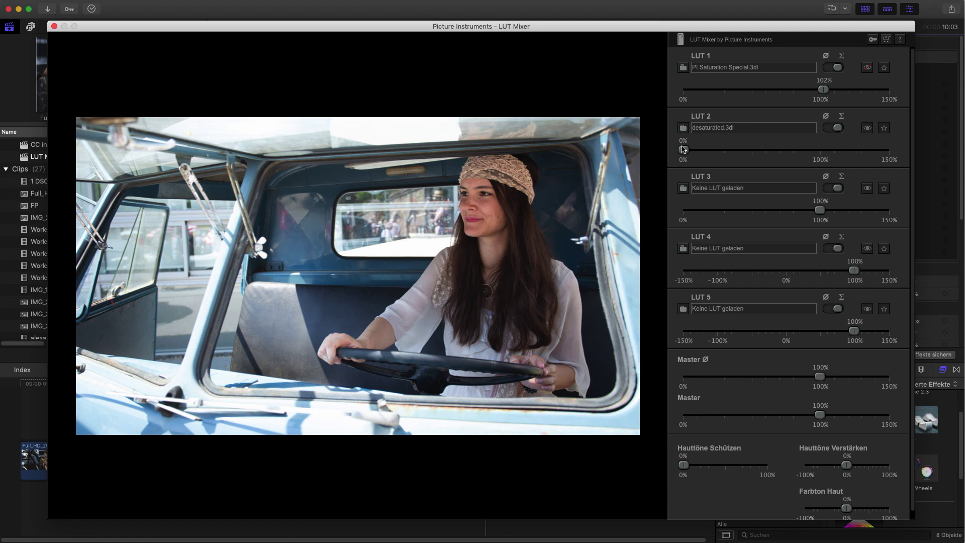
# Mix in the desaturated LUT at about 64% and set skin tone hue to 8%.
pyautogui.moveTo(683, 149); pyautogui.dragTo(771, 154)
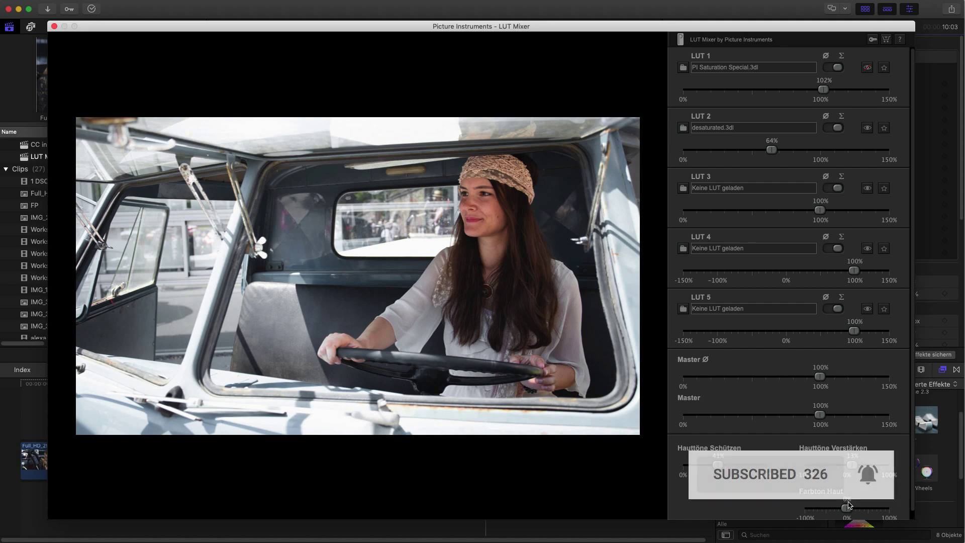
pyautogui.moveTo(844, 512); pyautogui.dragTo(849, 512)
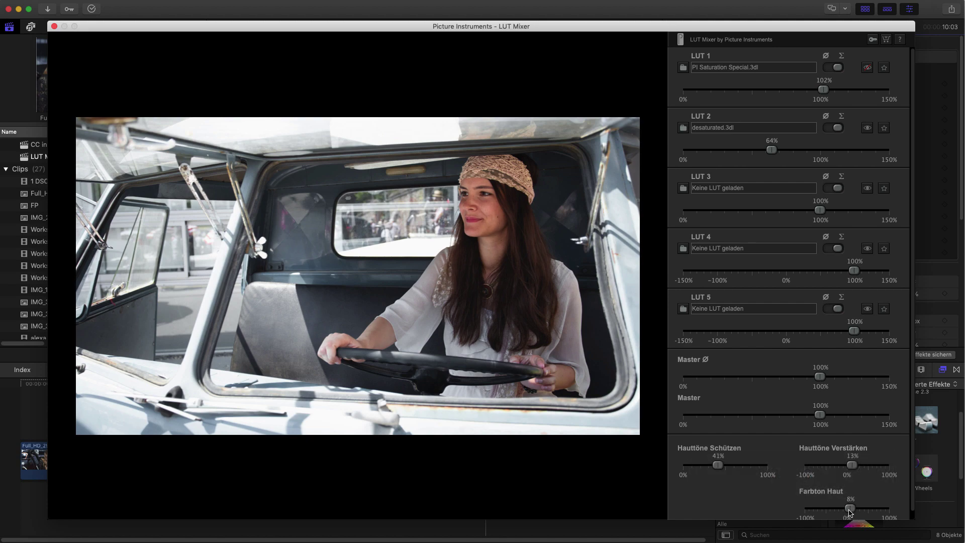